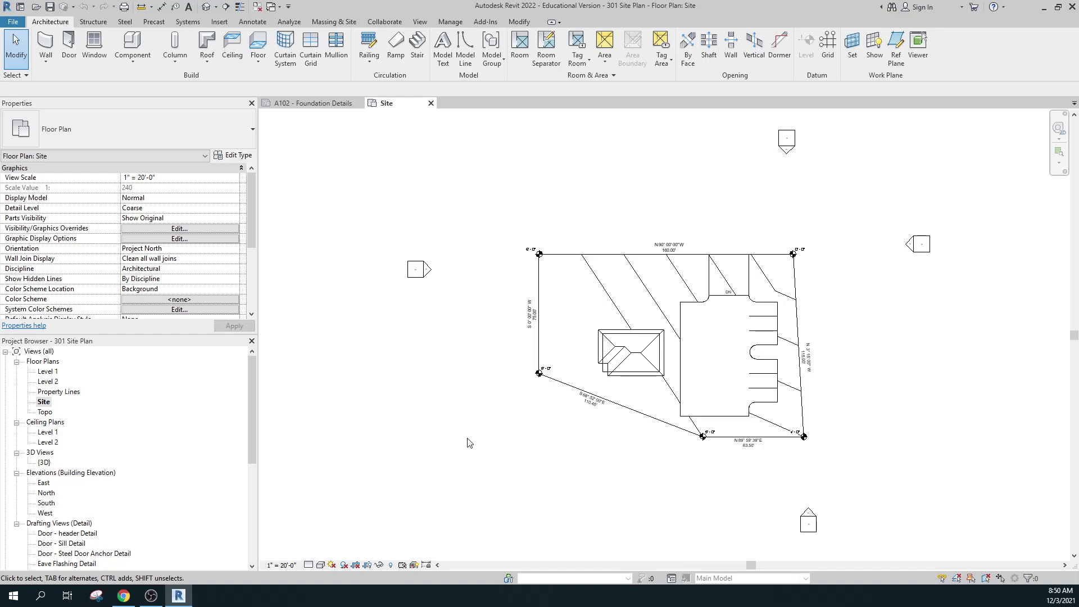
Duplicate the Site floor plan with detailing to create Site Copy 1
{"action": "left_click", "coordinate": [45, 404]}
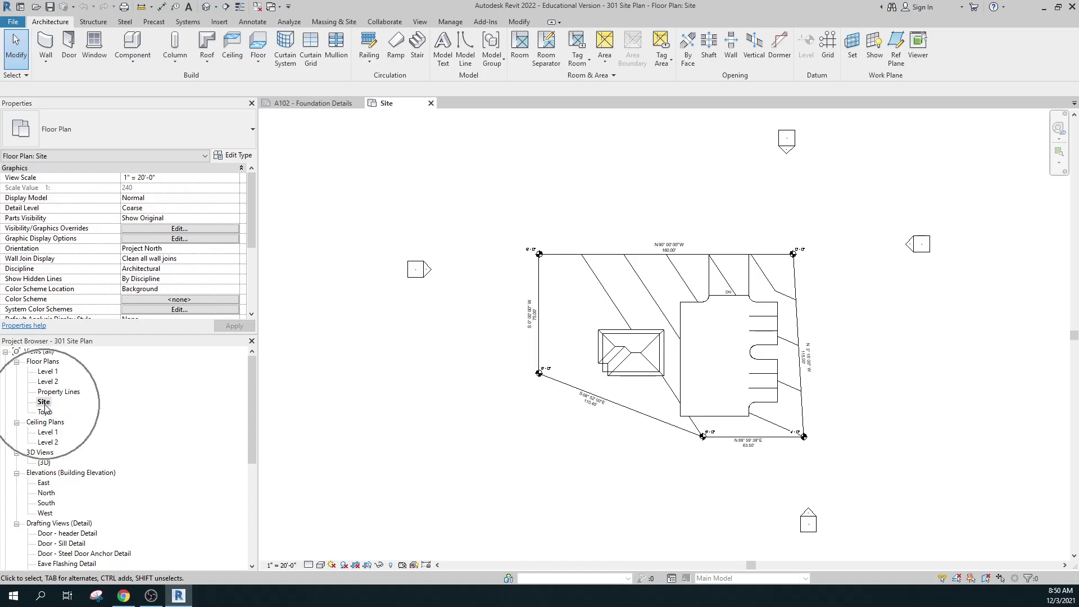
{"action": "right_click", "coordinate": [45, 403]}
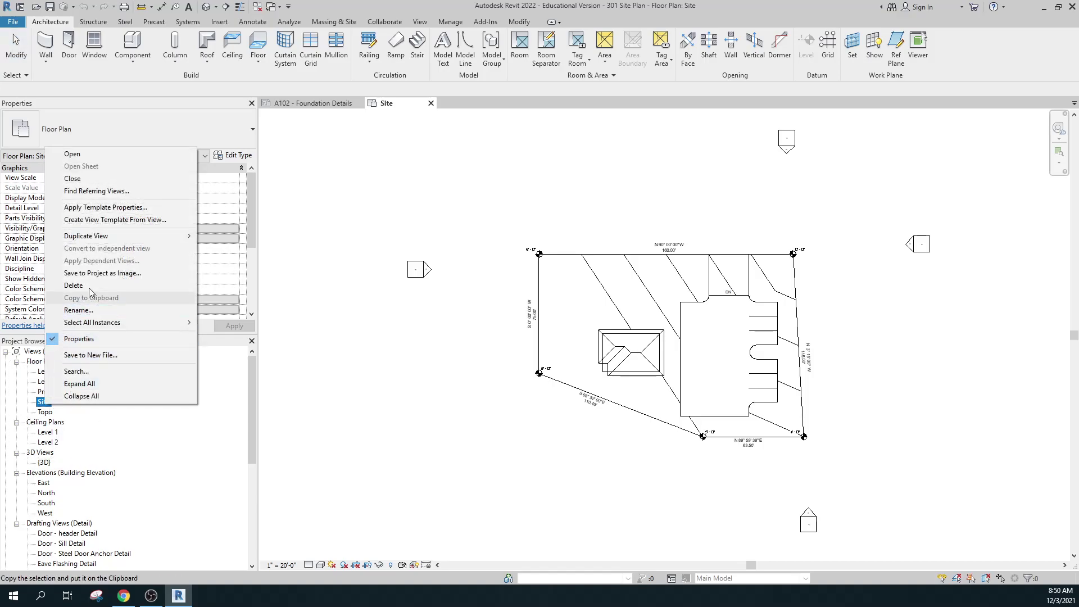
{"action": "mouse_move", "coordinate": [86, 236]}
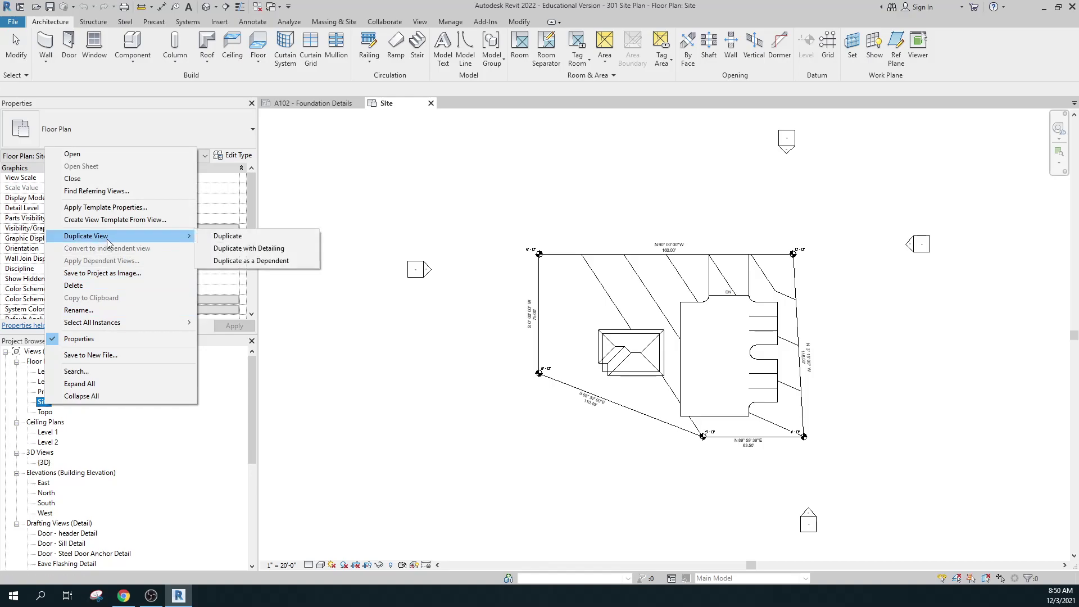
{"action": "left_click", "coordinate": [242, 251]}
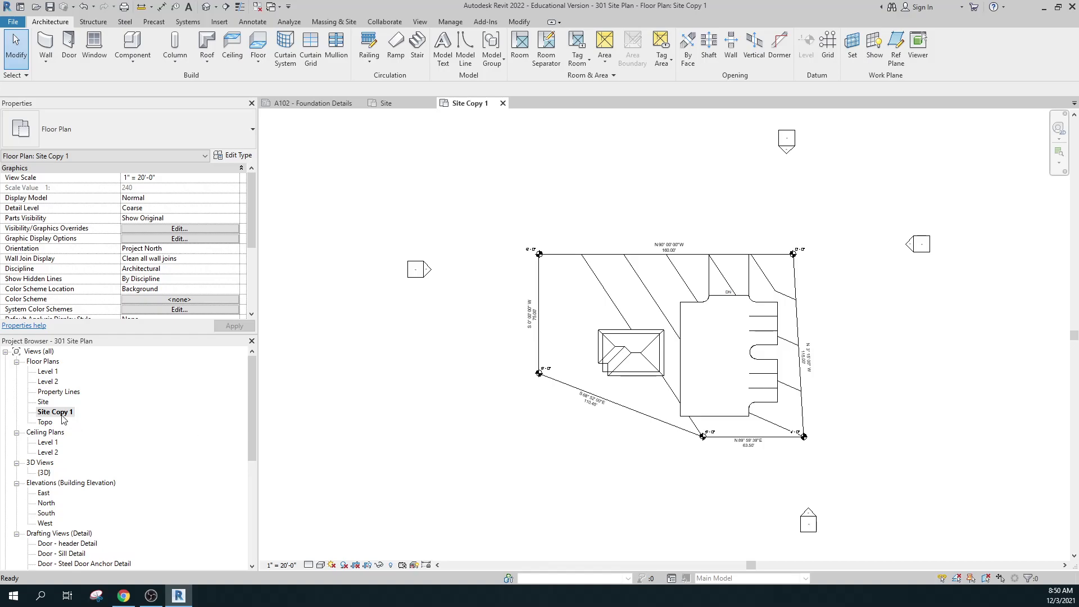
Rename the Site Copy 1 view to 'Prop Lines'
{"action": "right_click", "coordinate": [61, 415]}
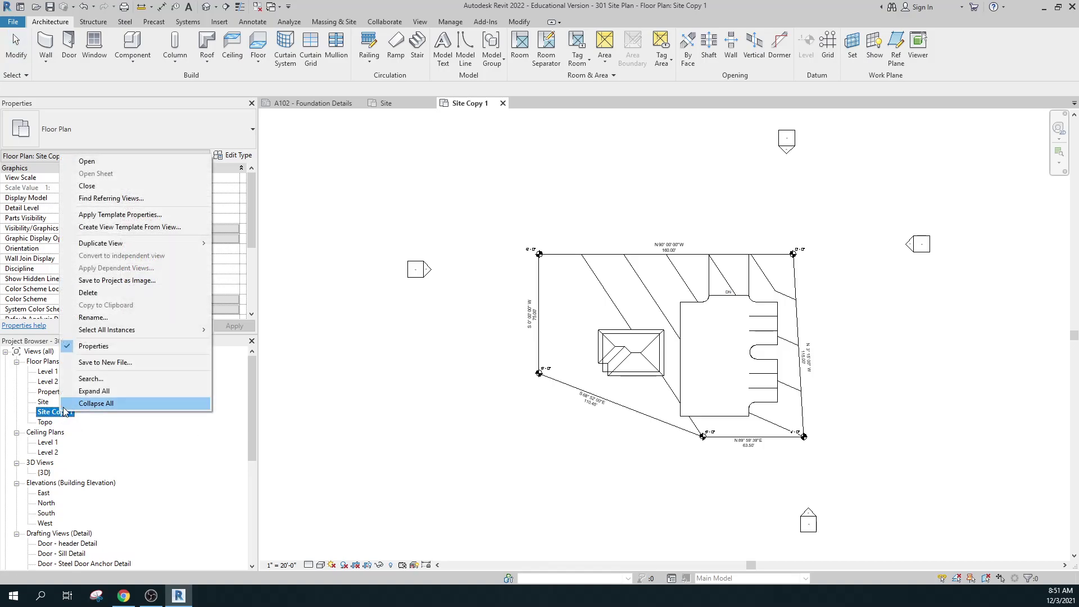
{"action": "left_click", "coordinate": [85, 317]}
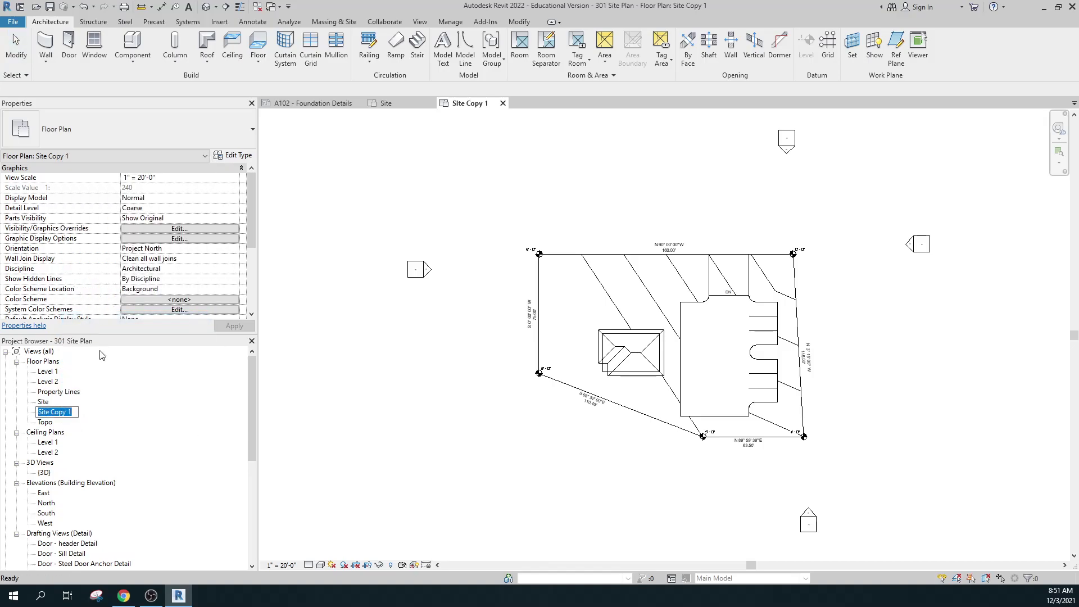
{"action": "type", "text": "Prop Lines"}
{"action": "key", "text": "Return"}
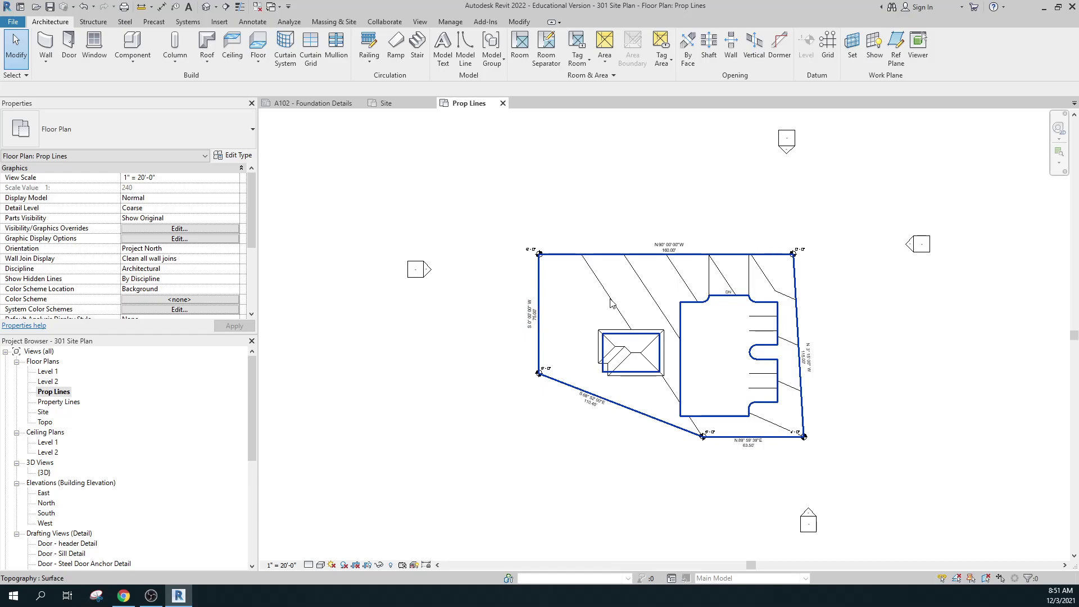
Hide the topography surface element in the Prop Lines view
{"action": "left_click", "coordinate": [609, 297]}
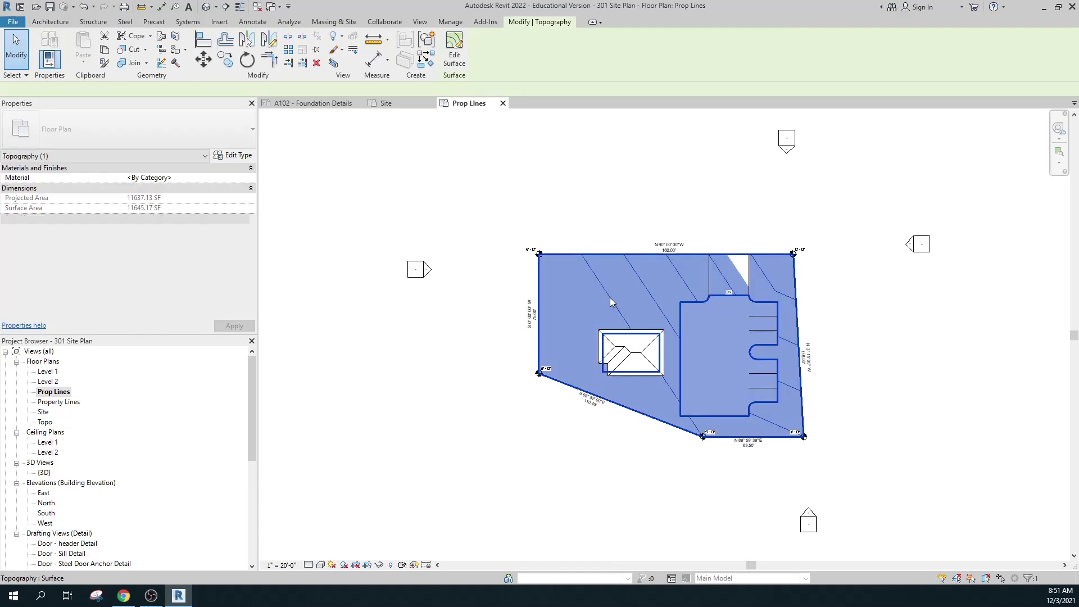
{"action": "right_click", "coordinate": [611, 302]}
{"action": "mouse_move", "coordinate": [666, 337]}
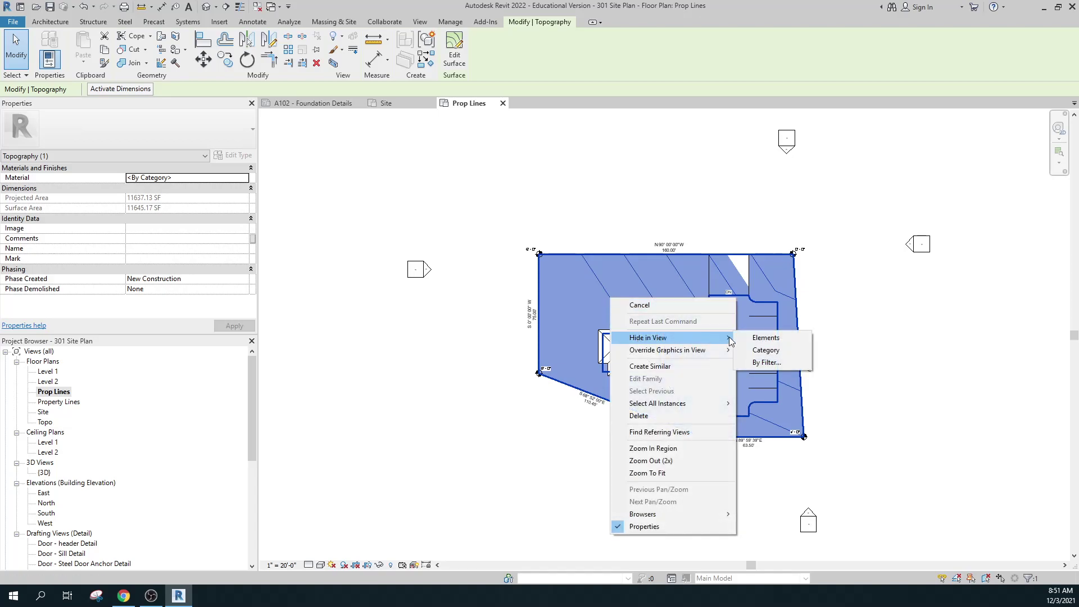
{"action": "left_click", "coordinate": [776, 337]}
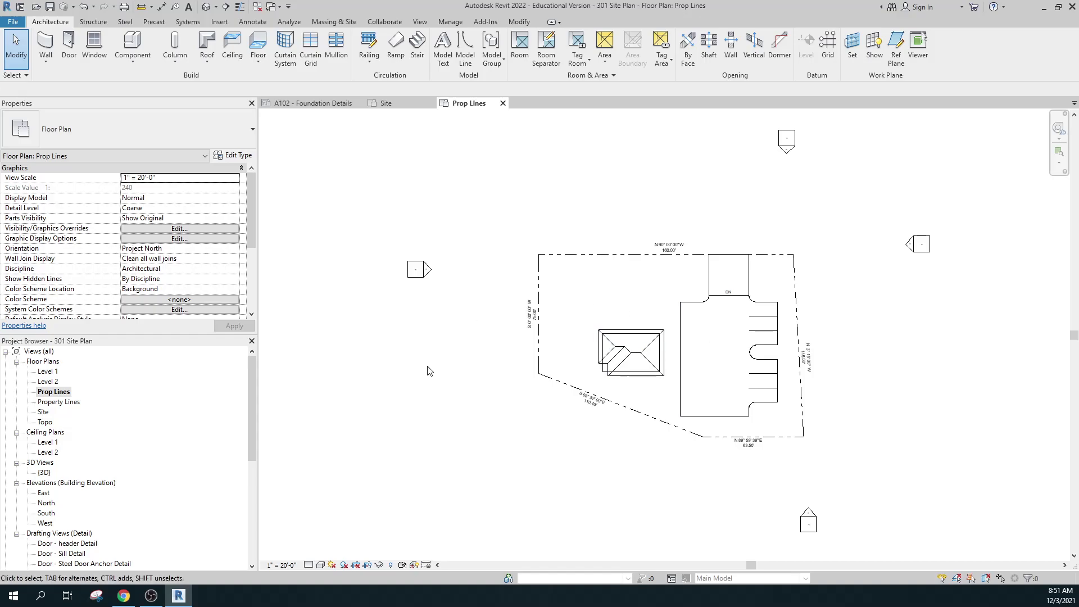
{"action": "scroll", "coordinate": [711, 342], "scroll_direction": "up", "scroll_amount": 1}
{"action": "scroll", "coordinate": [710, 343], "scroll_direction": "up", "scroll_amount": 1}
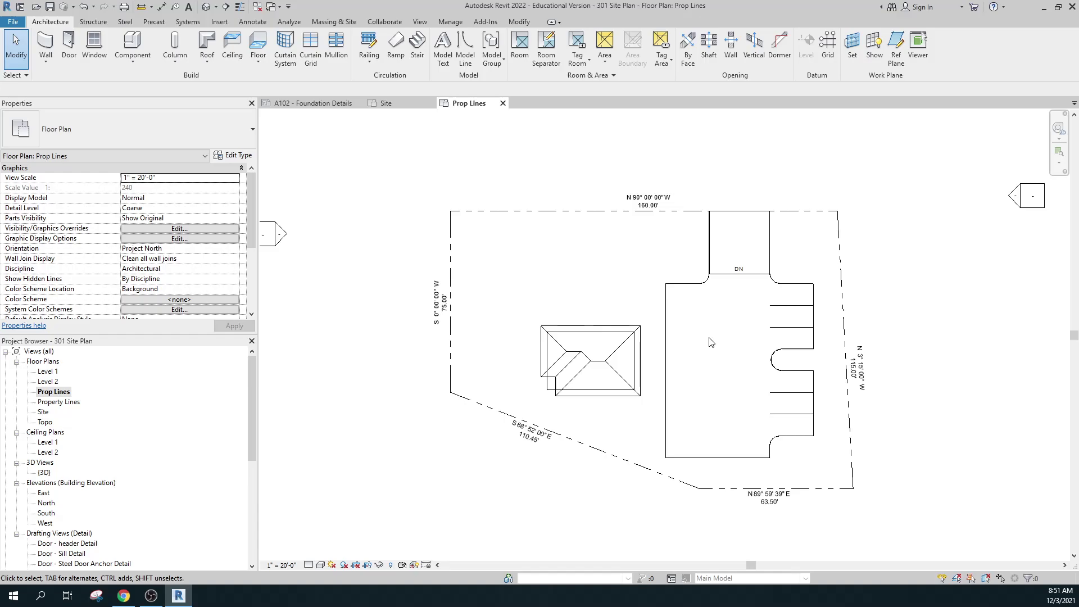
{"action": "scroll", "coordinate": [711, 328], "scroll_direction": "down", "scroll_amount": 1}
{"action": "scroll", "coordinate": [707, 308], "scroll_direction": "down", "scroll_amount": 1}
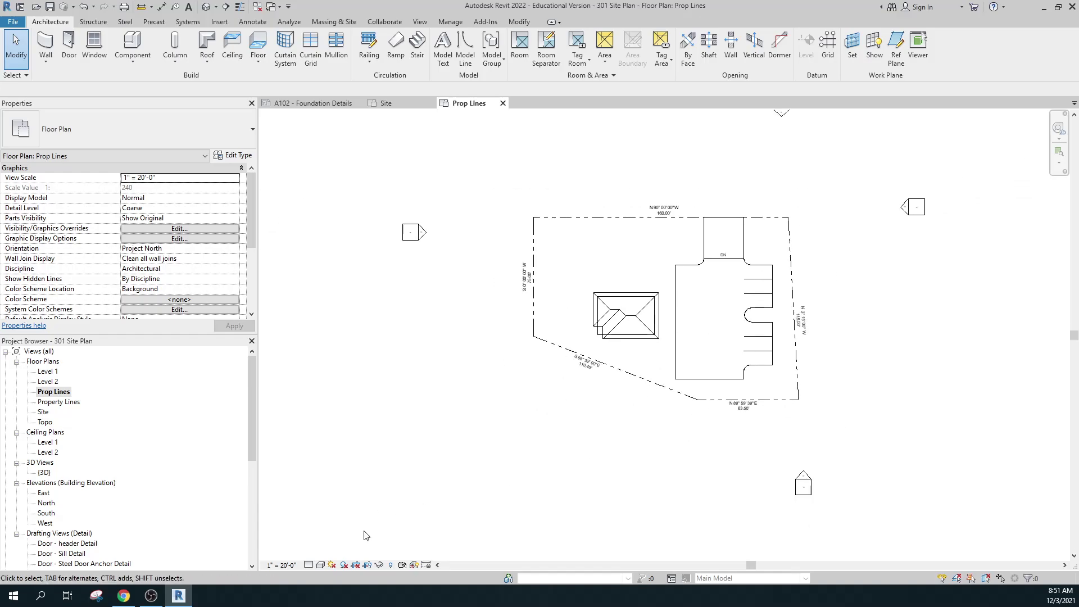
Show the crop region and pull its four edges in tight around the property and house
{"action": "left_click", "coordinate": [371, 565]}
{"action": "scroll", "coordinate": [478, 480], "scroll_direction": "down", "scroll_amount": 1}
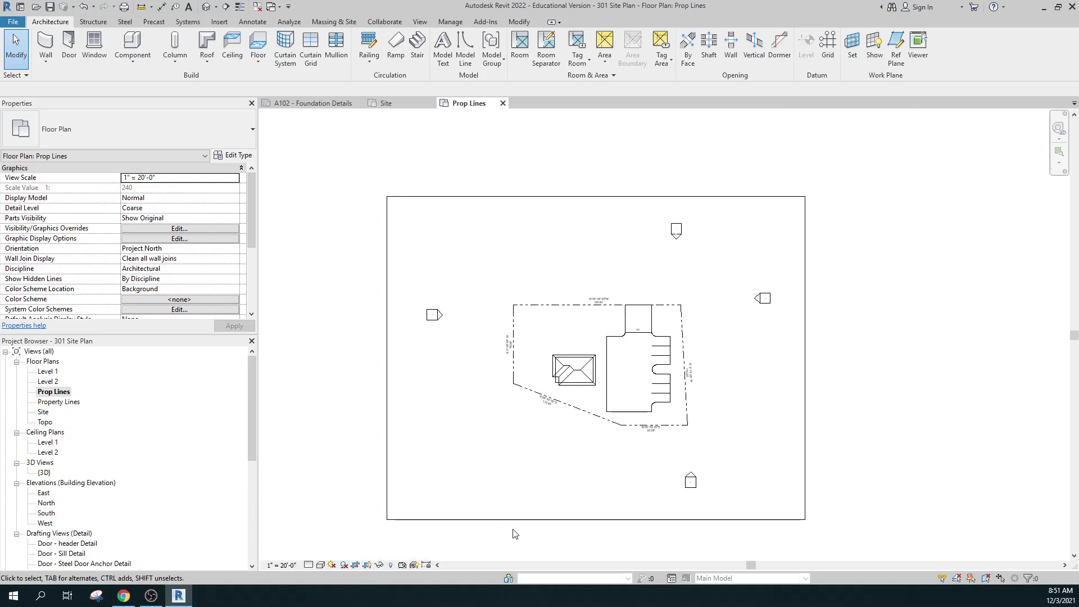
{"action": "left_click", "coordinate": [520, 520]}
{"action": "left_click_drag", "start_coordinate": [387, 358], "coordinate": [500, 361]}
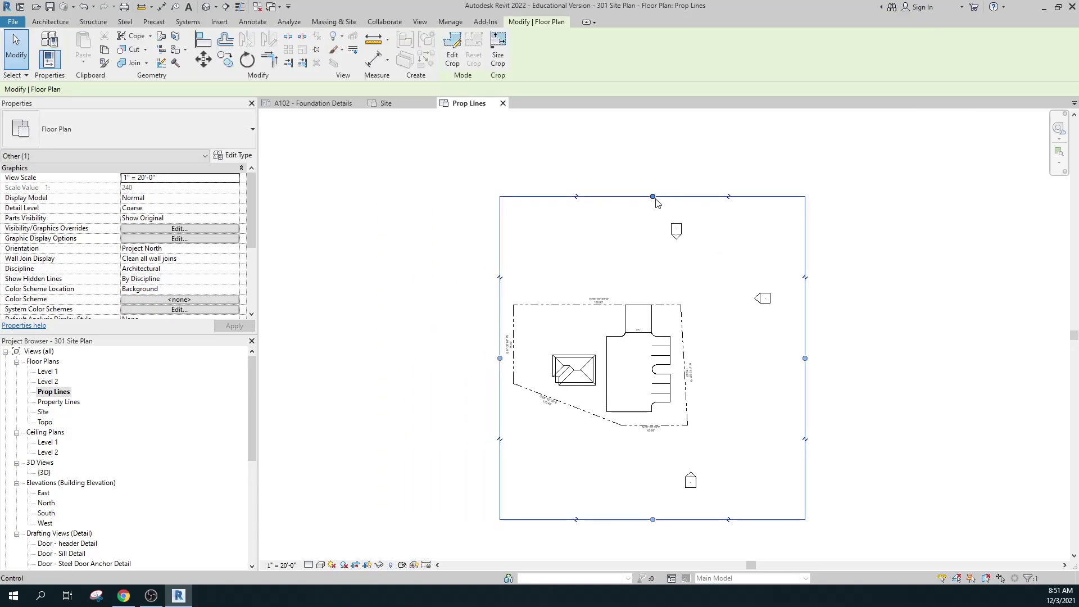
{"action": "left_click_drag", "start_coordinate": [652, 197], "coordinate": [652, 292]}
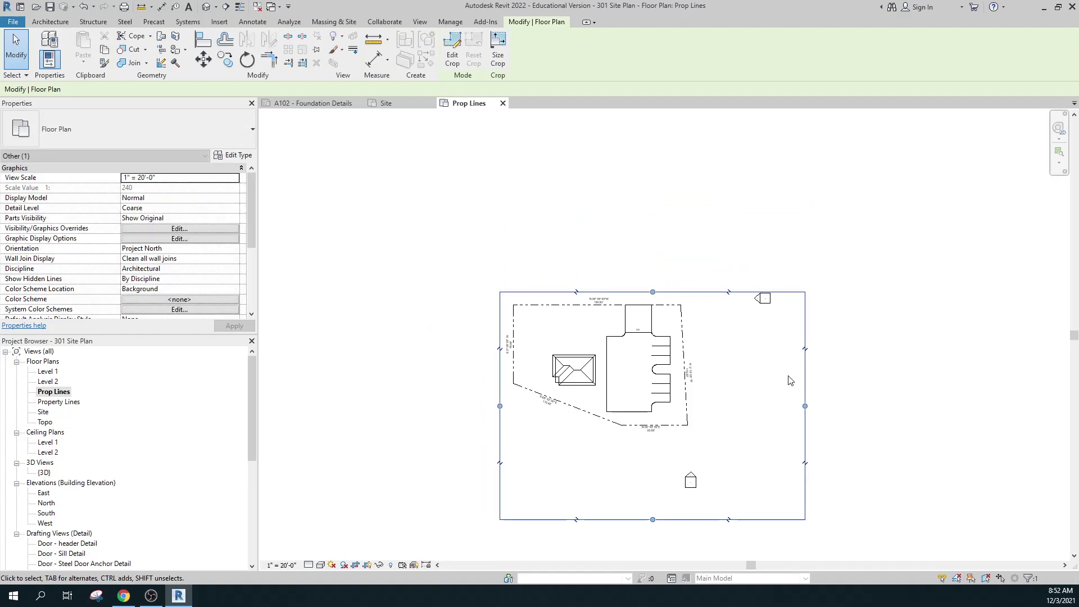
{"action": "left_click_drag", "start_coordinate": [805, 405], "coordinate": [702, 406]}
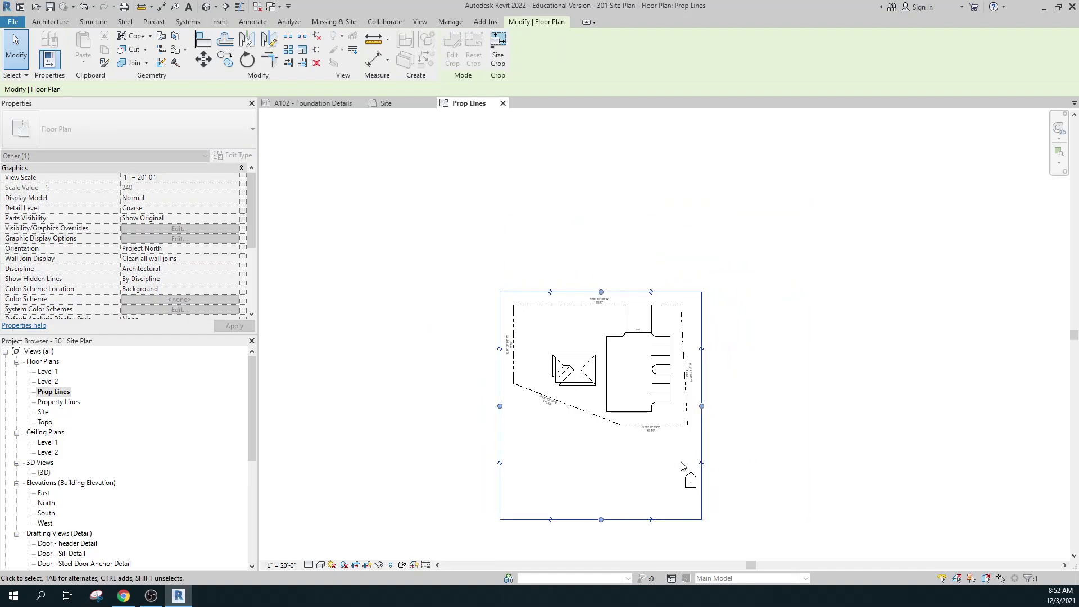
{"action": "left_click_drag", "start_coordinate": [600, 519], "coordinate": [602, 436]}
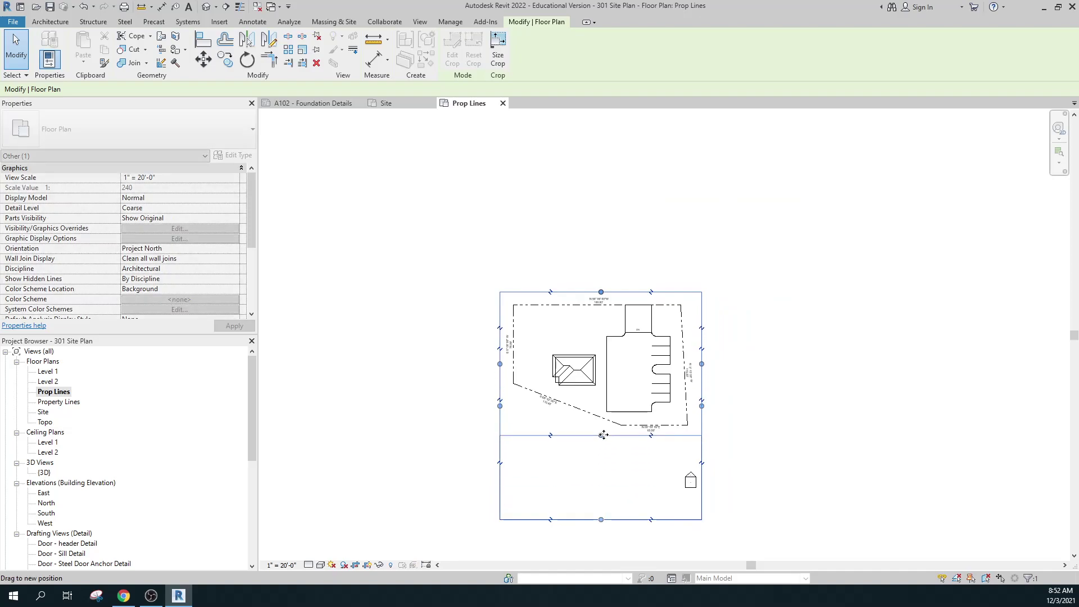
Deselect the crop boundary and turn Show Crop Region off
{"action": "left_click", "coordinate": [869, 436]}
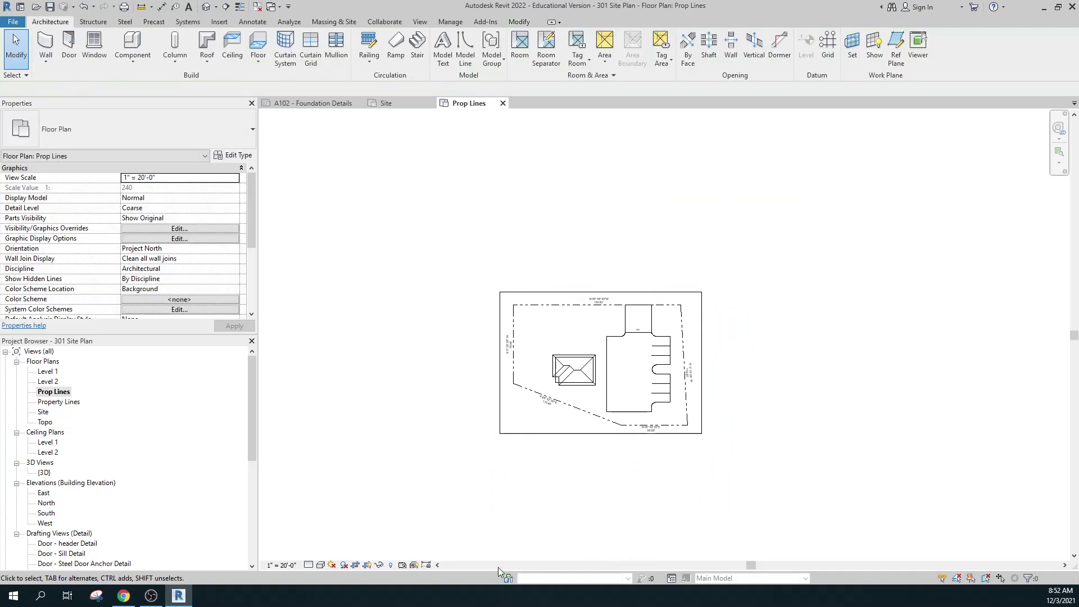
{"action": "left_click", "coordinate": [367, 566]}
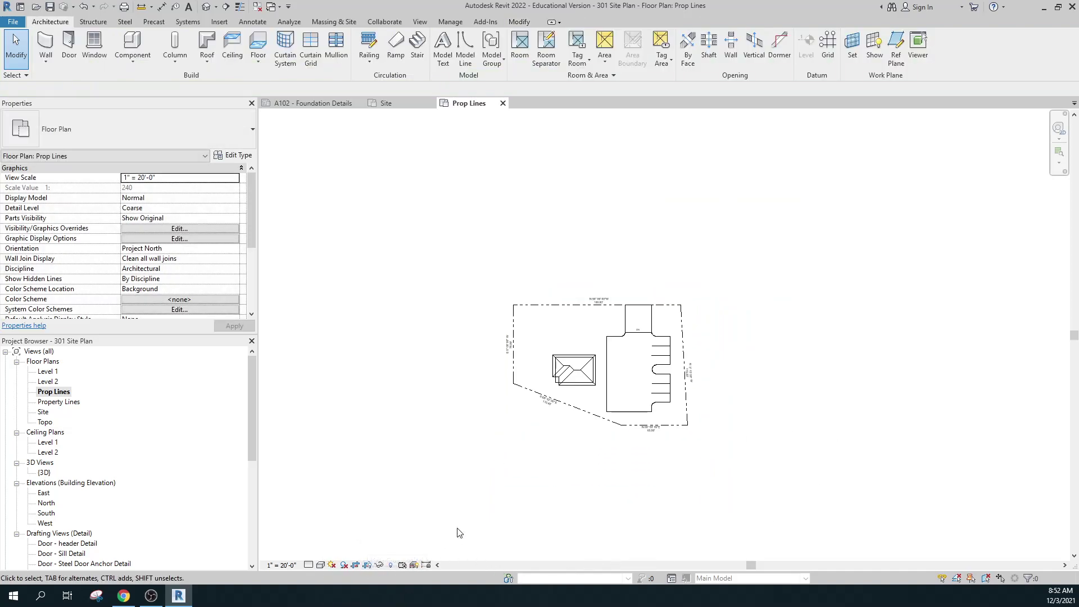
{"action": "scroll", "coordinate": [626, 481], "scroll_direction": "up", "scroll_amount": 4}
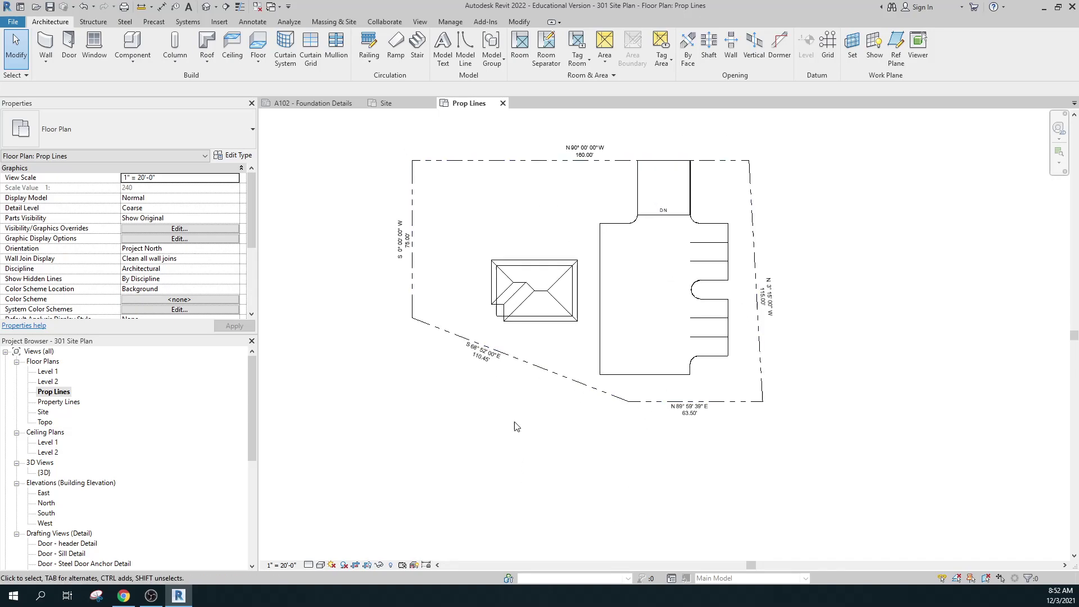
{"action": "left_click", "coordinate": [56, 395]}
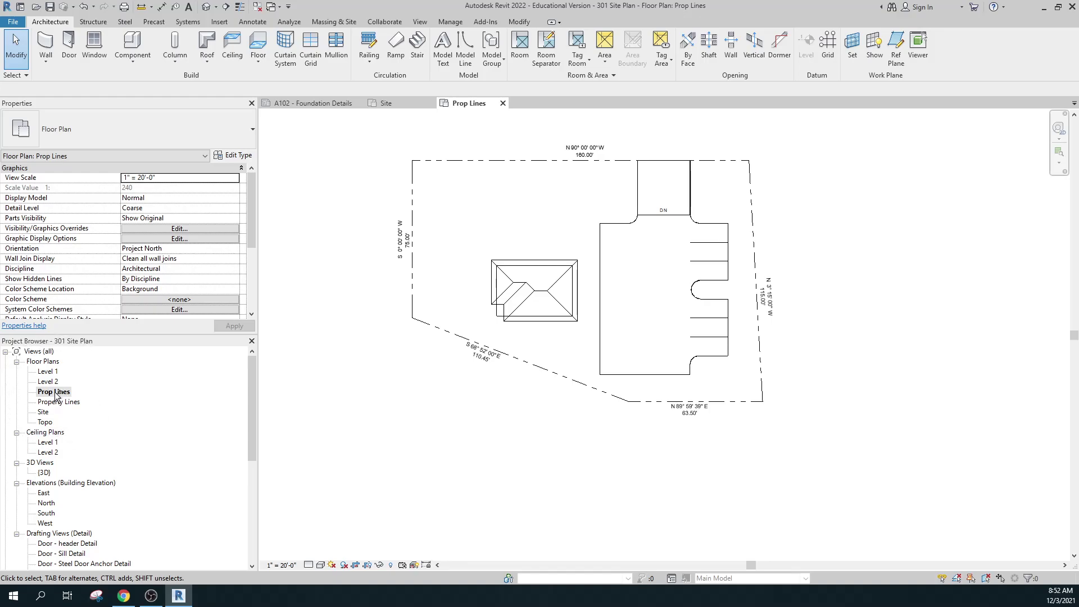